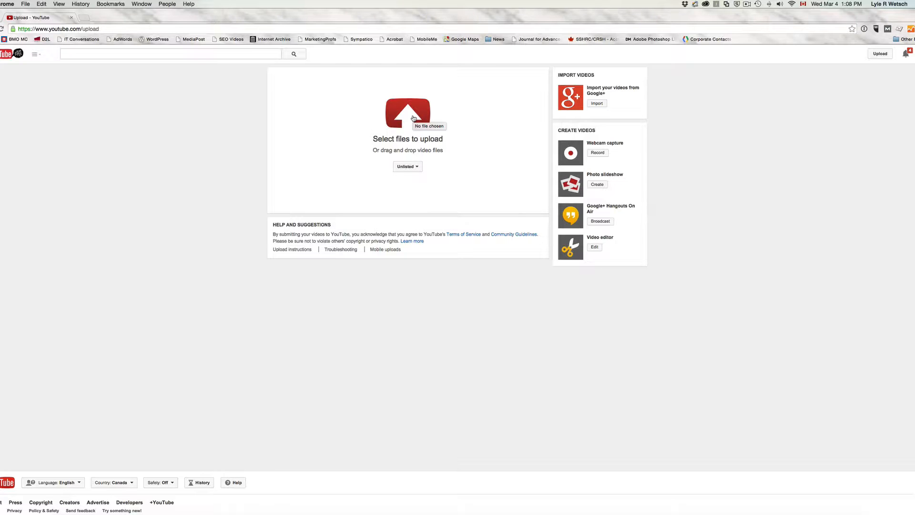
# Upload the video file YouTube-Tutorial-3-Optimizing-Home-Page.mp4 from the B2220-Winter 2015 folder
pyautogui.click(414, 119)
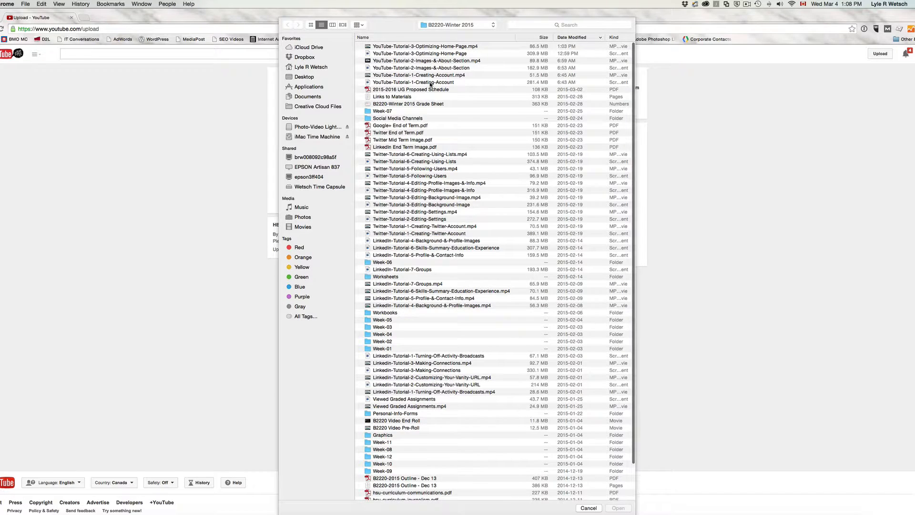
pyautogui.click(422, 46)
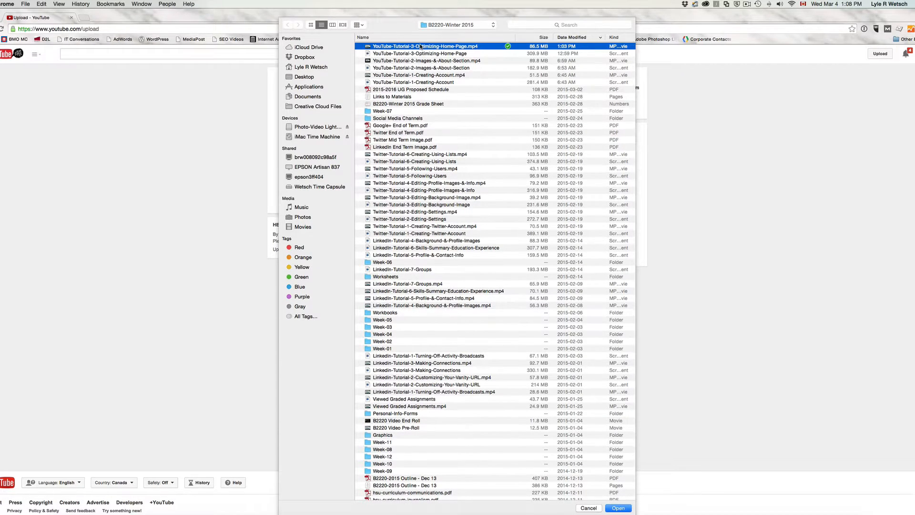
pyautogui.click(619, 508)
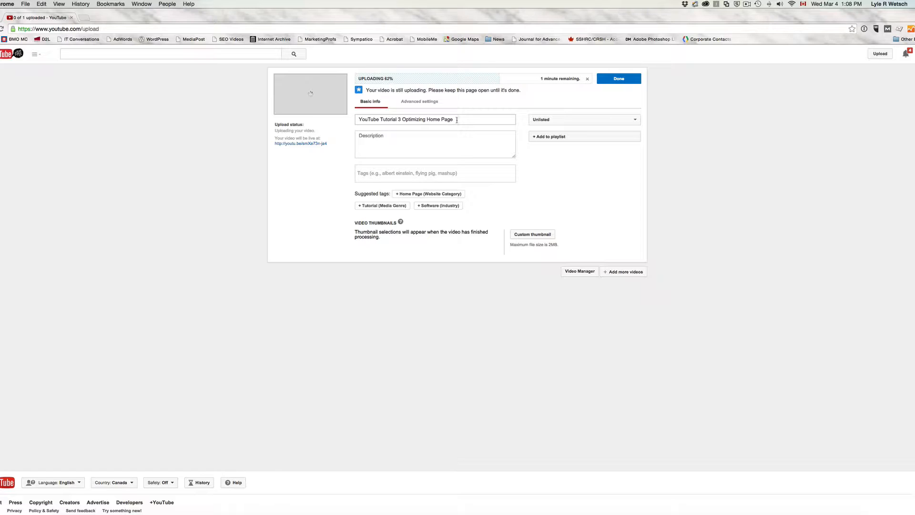
# Fill in the video description with "YouTube tutorial video for B2220 Personal and Business Branding with Social Media"
pyautogui.click(373, 142)
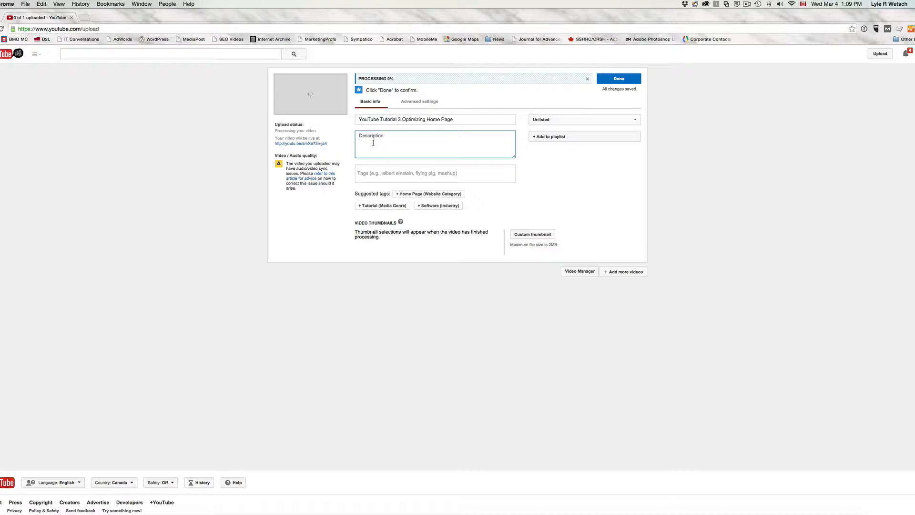
pyautogui.write('YouTube tutorial video for B2220 Personal and Business Branding with Social Media')
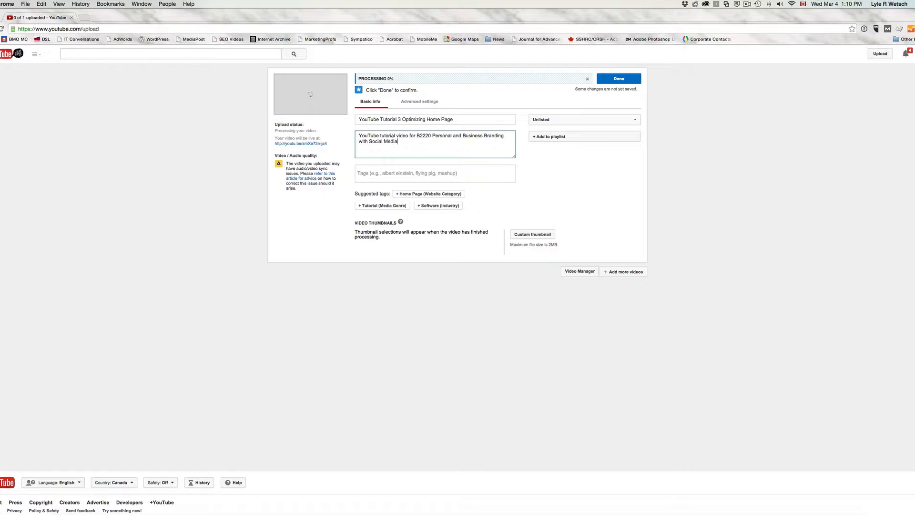
pyautogui.press('Tab')
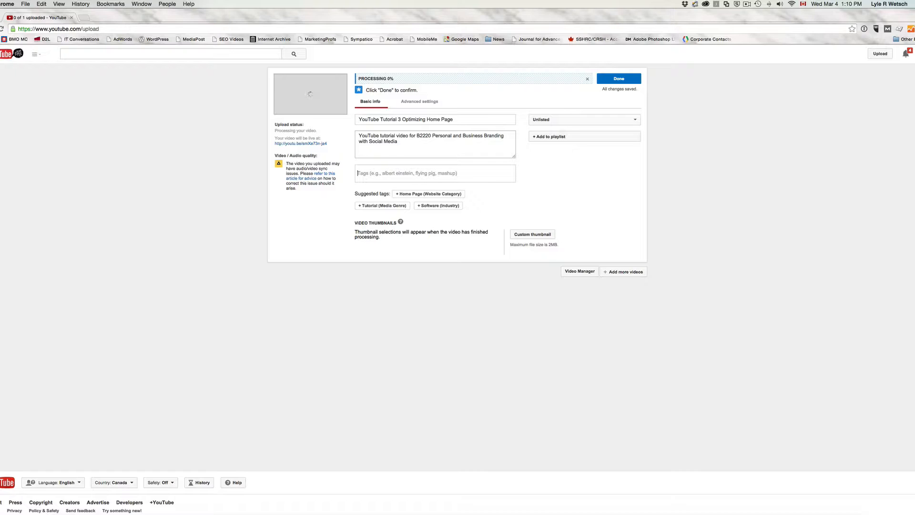
# Add the tags B2220, Personal Branding, YouTube and Optimizing Home Page to the video
pyautogui.write('B2220')
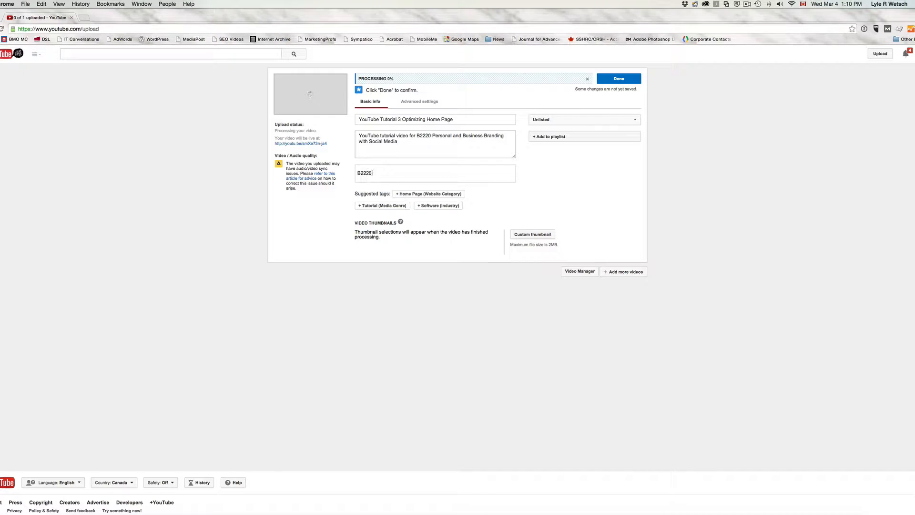
pyautogui.press('Return')
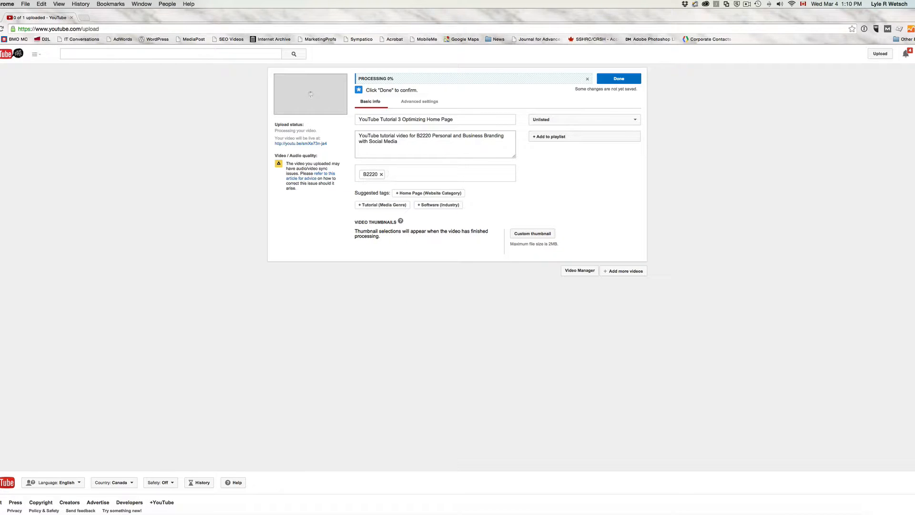
pyautogui.write('Pers')
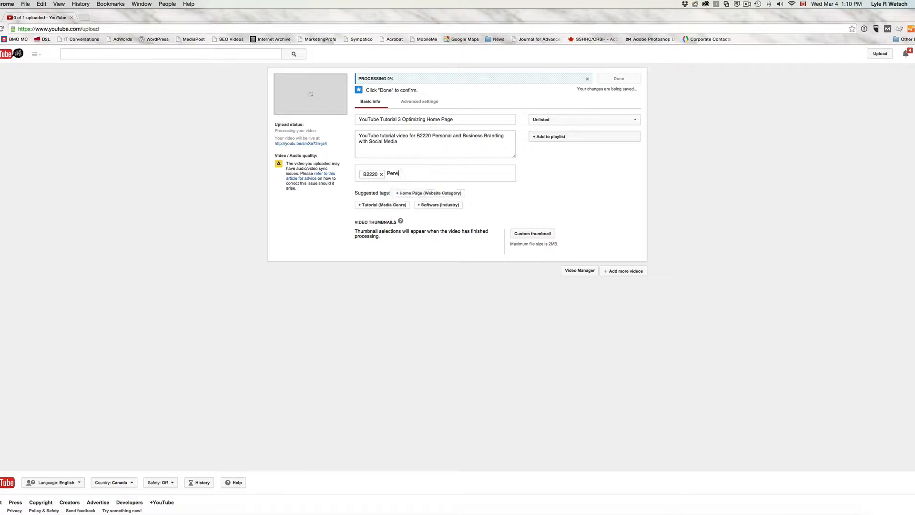
pyautogui.write('onal Branding')
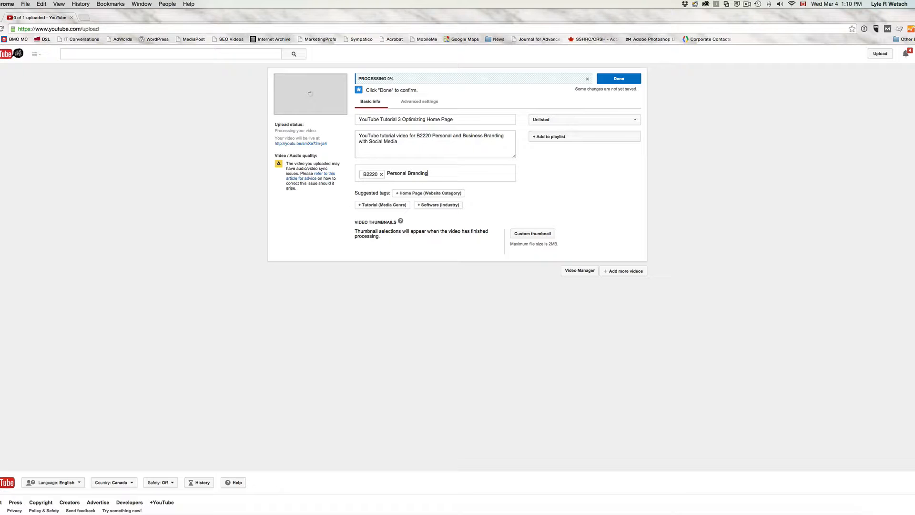
pyautogui.press('Return')
pyautogui.write('YouTube')
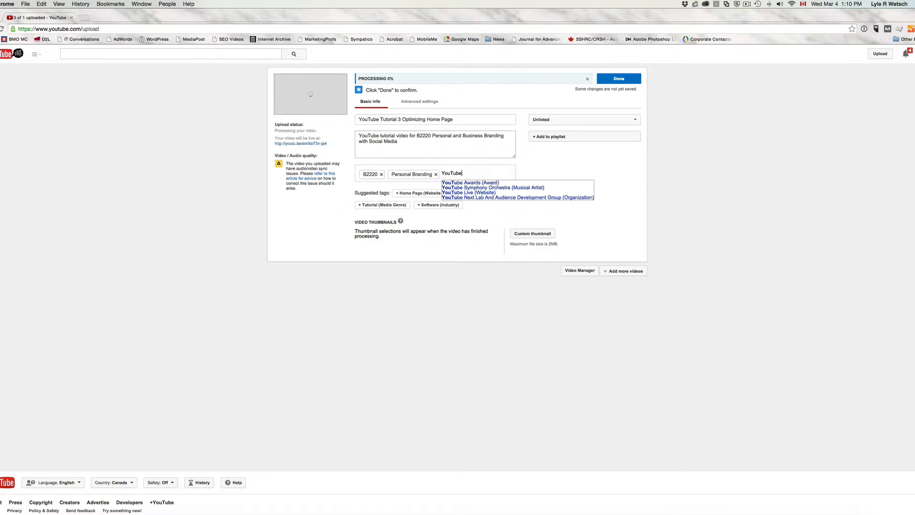
pyautogui.press('Return')
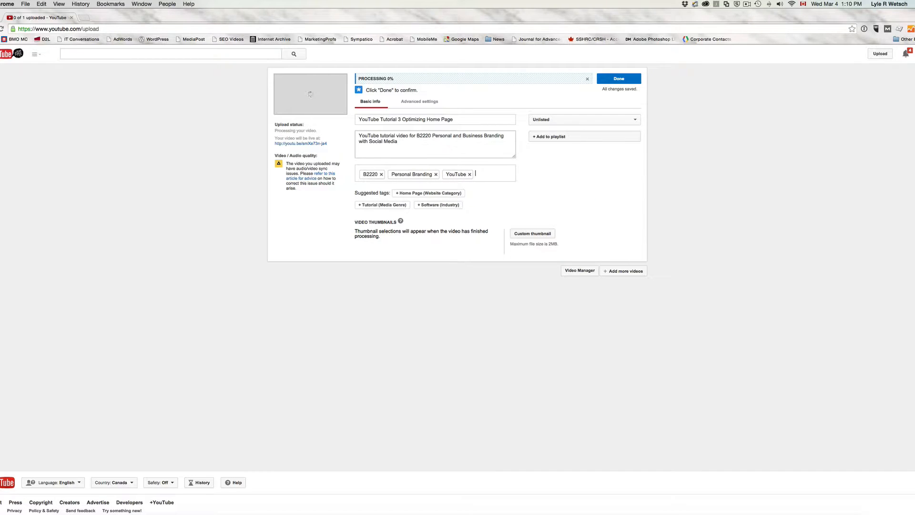
pyautogui.write('Optimizing')
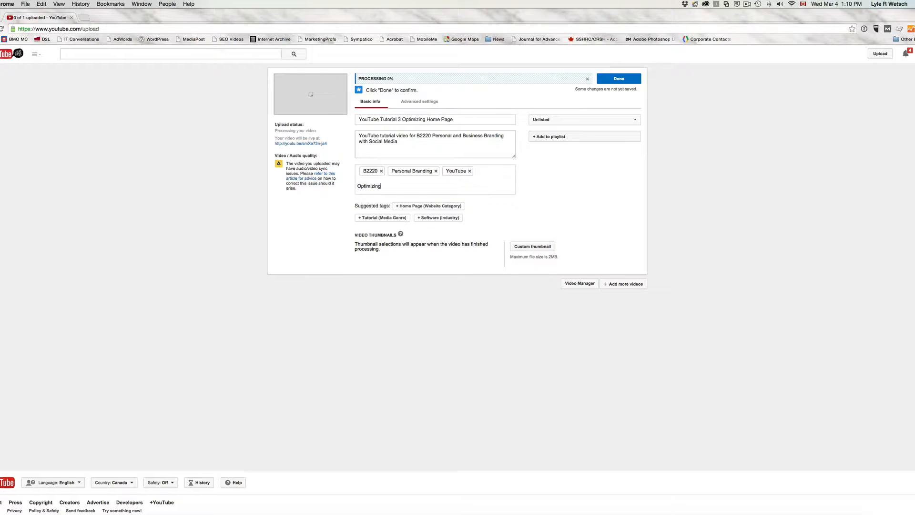
pyautogui.write(' Home Page')
pyautogui.press('Return')
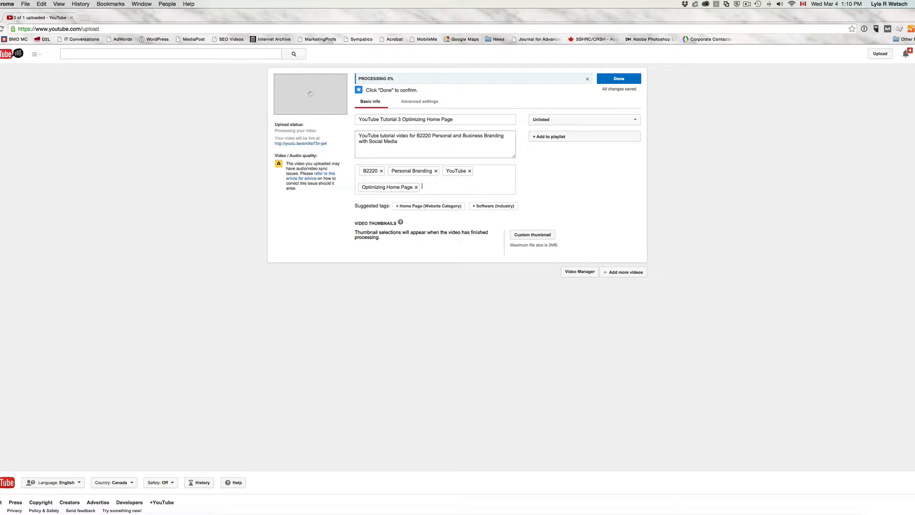
# Choose Unlisted as the video's privacy setting and add the video to the YouTube Tutorials playlist
pyautogui.click(601, 119)
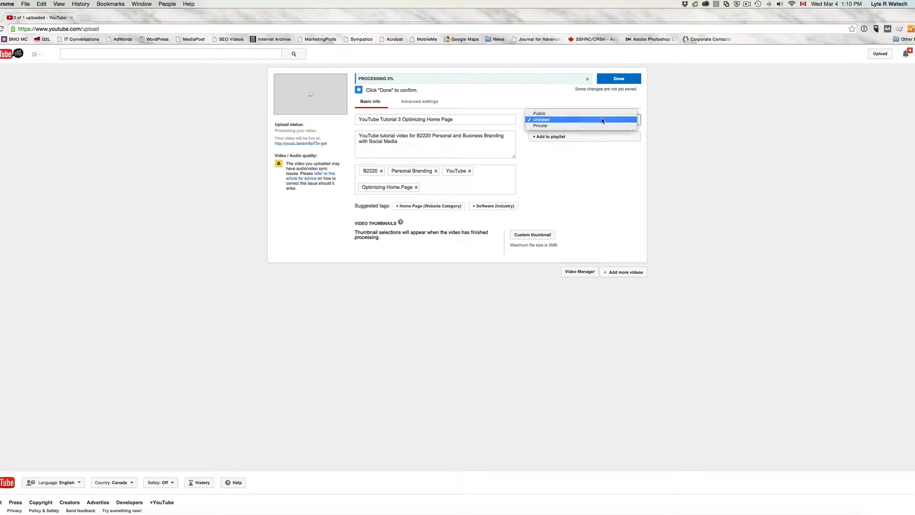
pyautogui.click(547, 119)
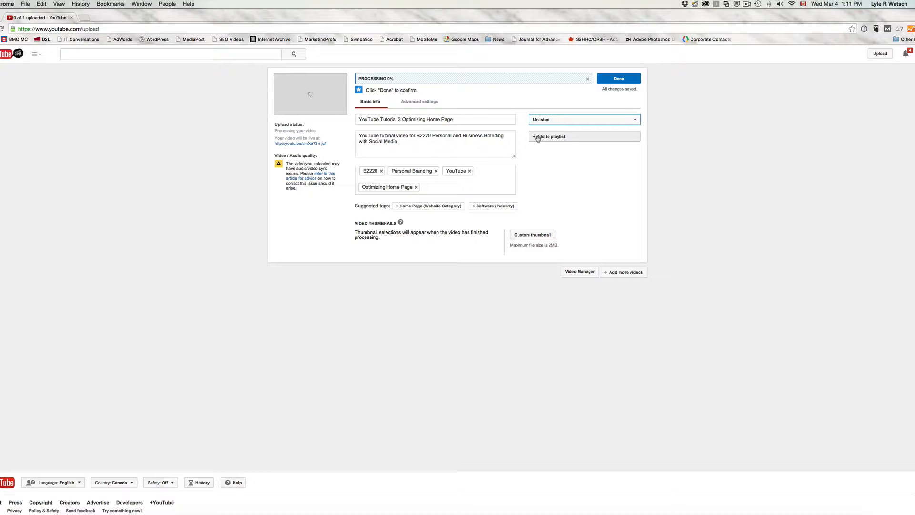
pyautogui.click(538, 138)
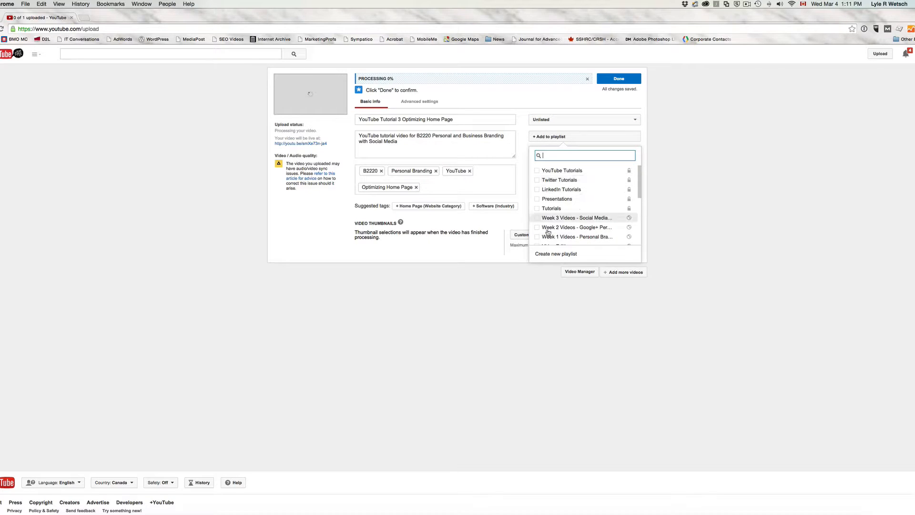
pyautogui.click(537, 172)
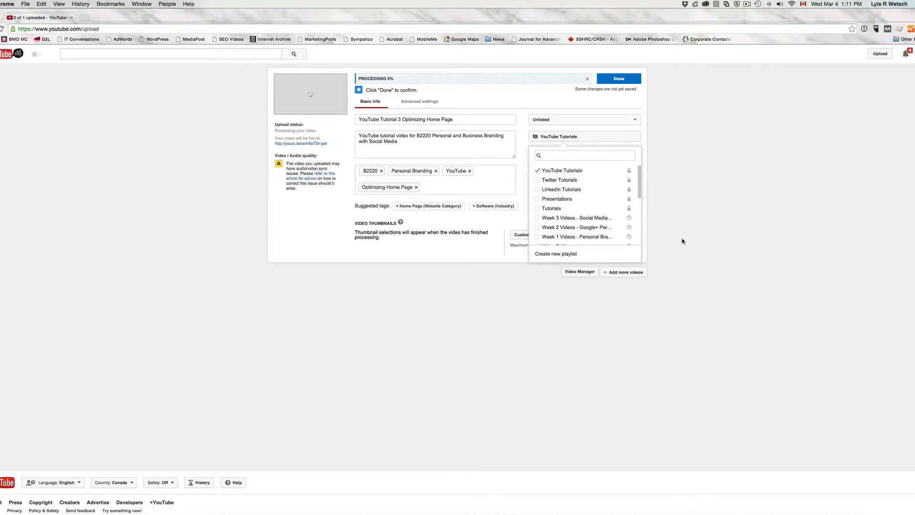
pyautogui.click(680, 276)
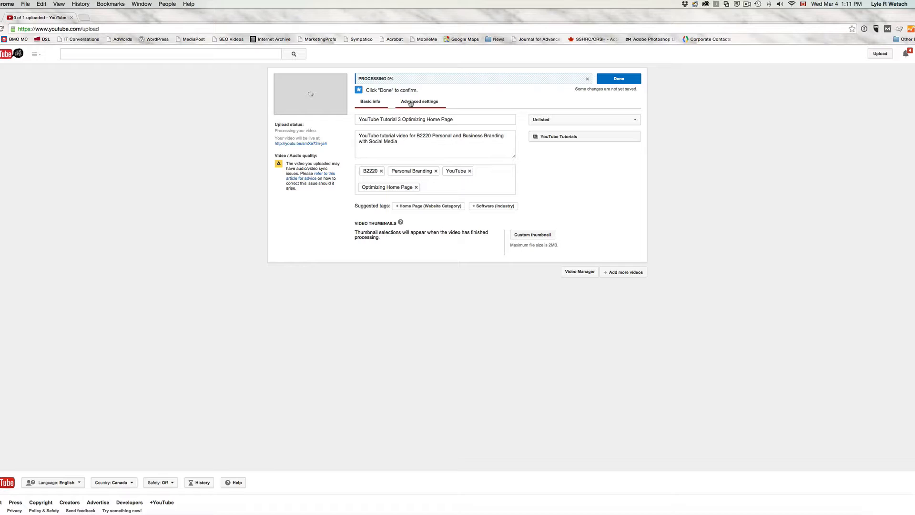
pyautogui.click(405, 140)
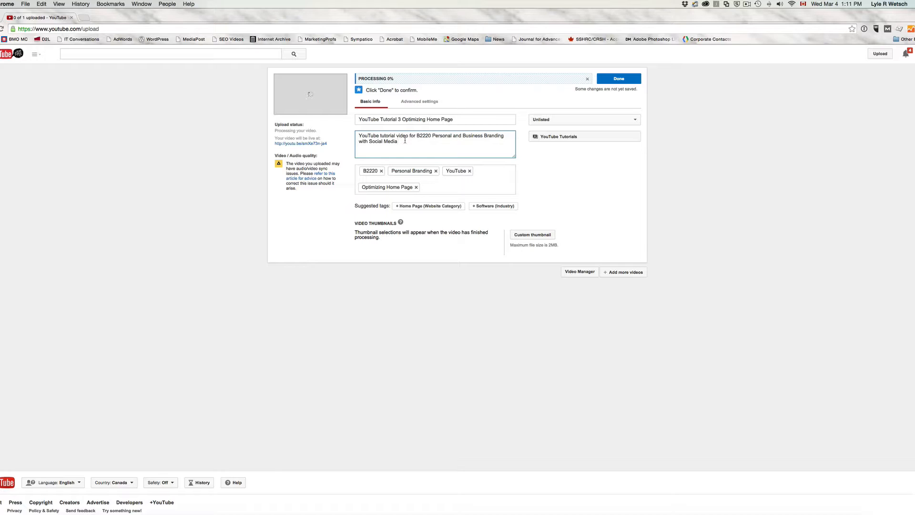
# Open the advanced settings and examine the comment approval, license and video location options
pyautogui.click(425, 102)
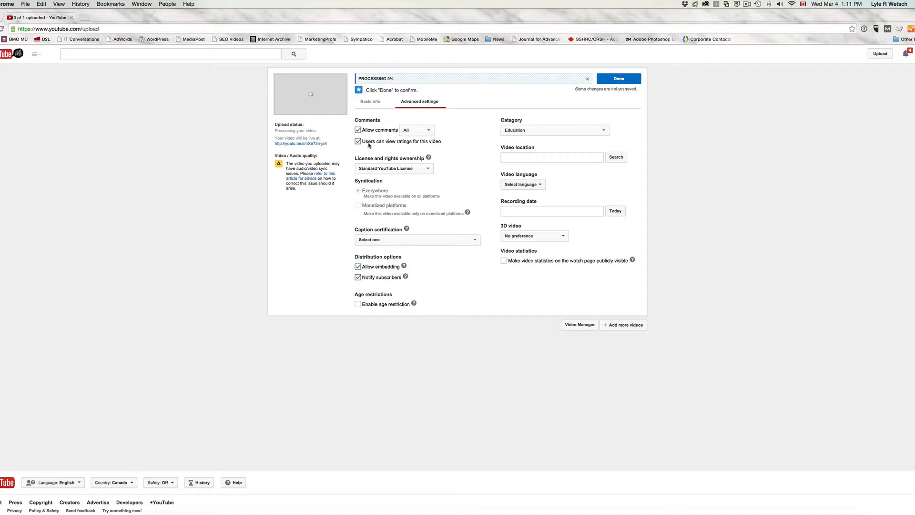
pyautogui.click(428, 133)
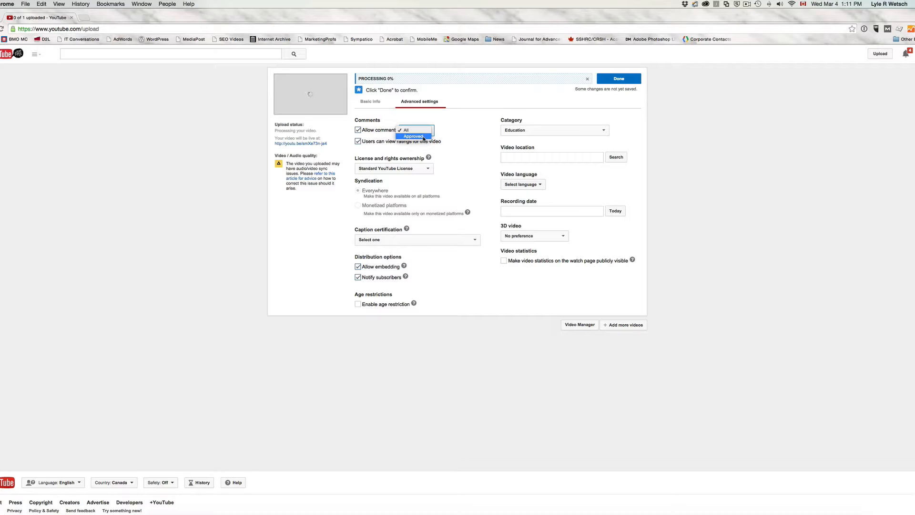
pyautogui.click(447, 139)
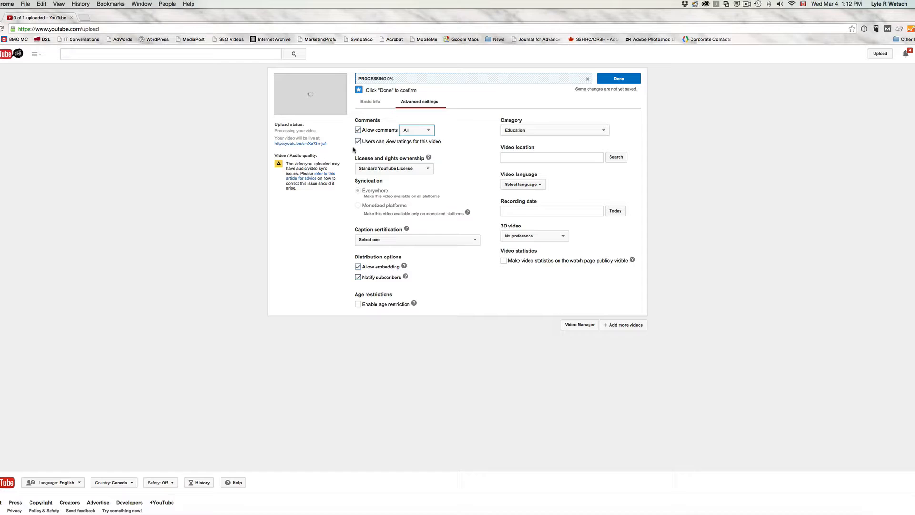
pyautogui.click(429, 169)
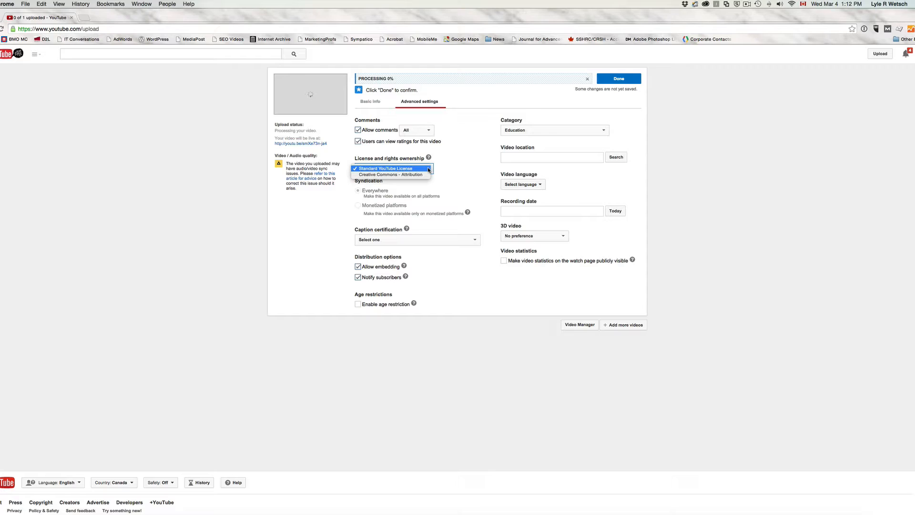
pyautogui.click(460, 169)
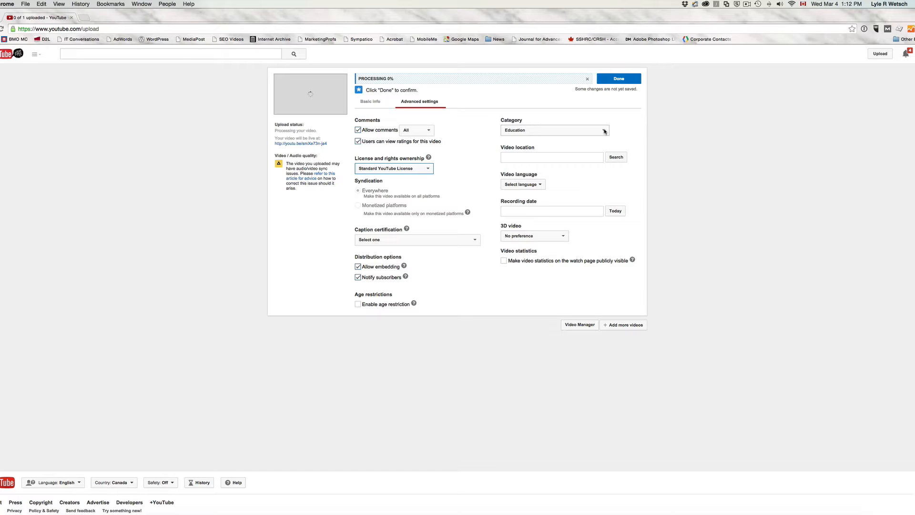
pyautogui.click(585, 156)
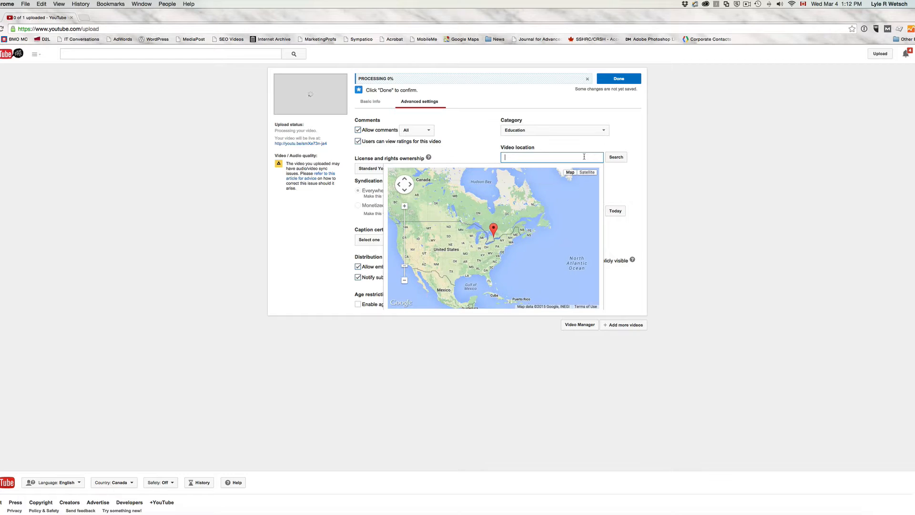
pyautogui.click(620, 143)
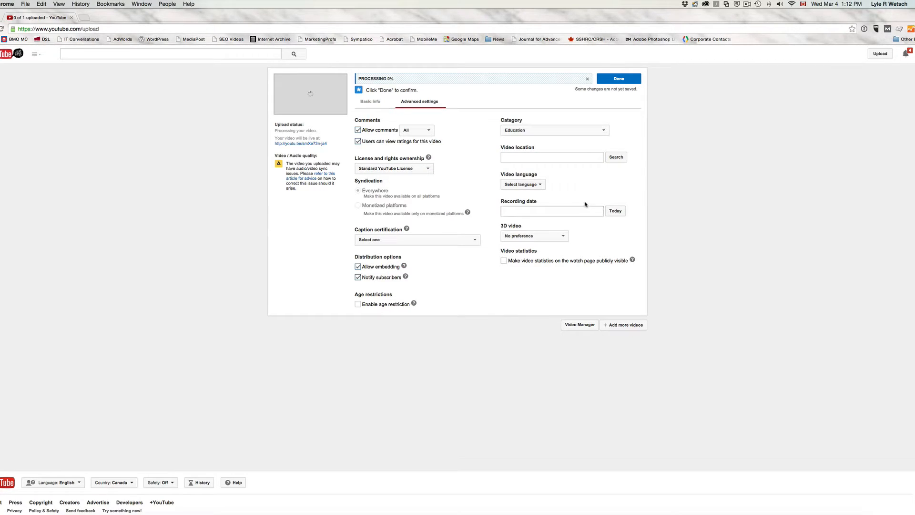
# Set the video language to English and finish the upload to save its settings
pyautogui.click(541, 187)
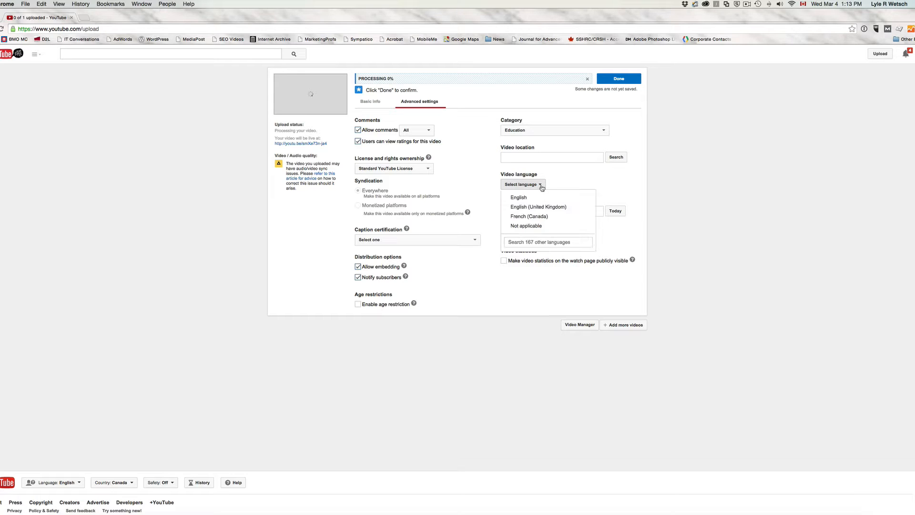
pyautogui.click(529, 198)
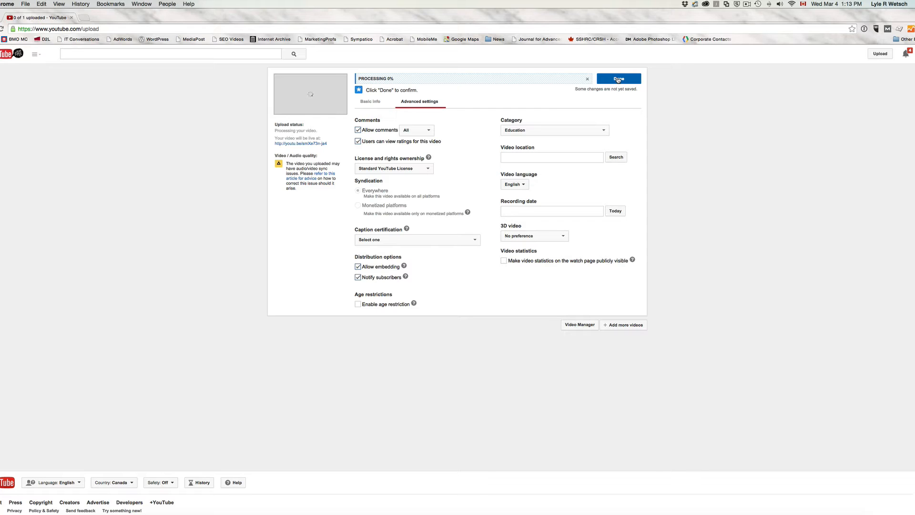
pyautogui.click(618, 79)
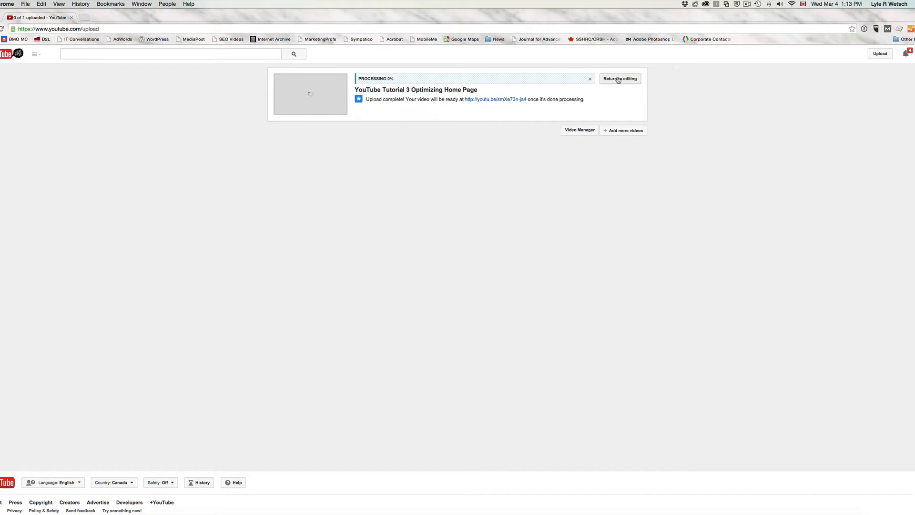